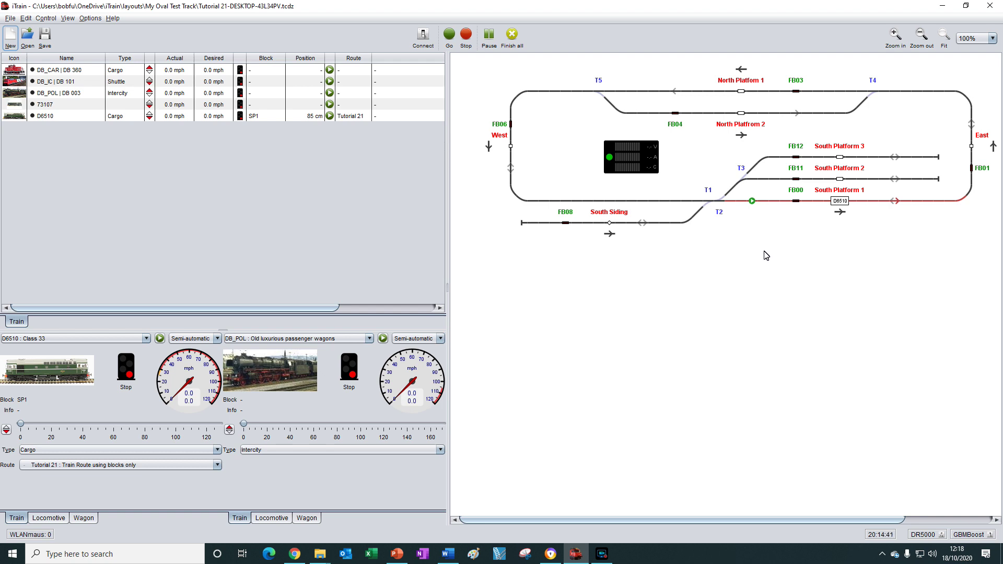
Step: In route Tutorial 21, make the N1 item a multiple-block choice, add N2 : North Station Platform 2, and set selection to At random
{"action": "key", "text": "ctrl+r"}
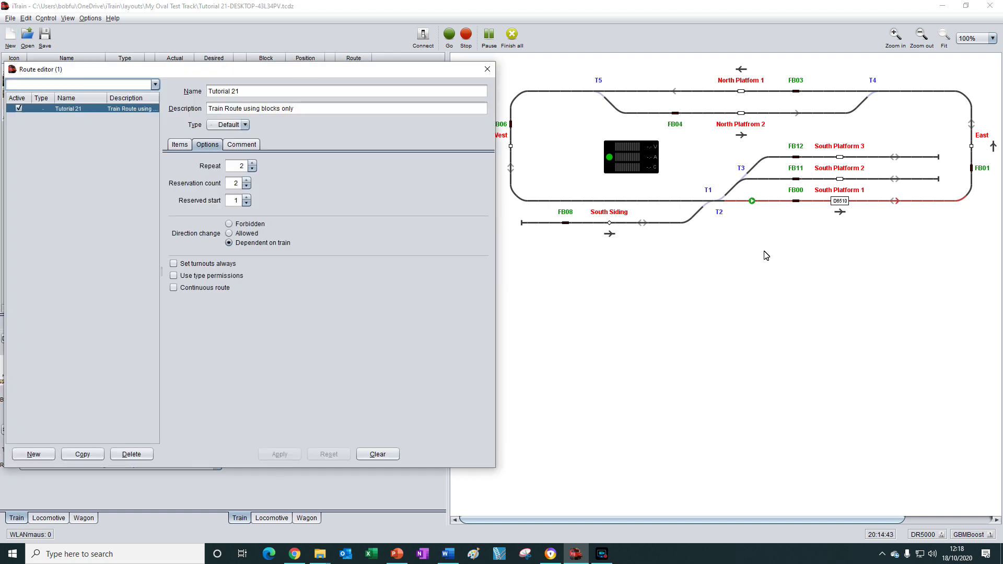
{"action": "left_click", "coordinate": [178, 145]}
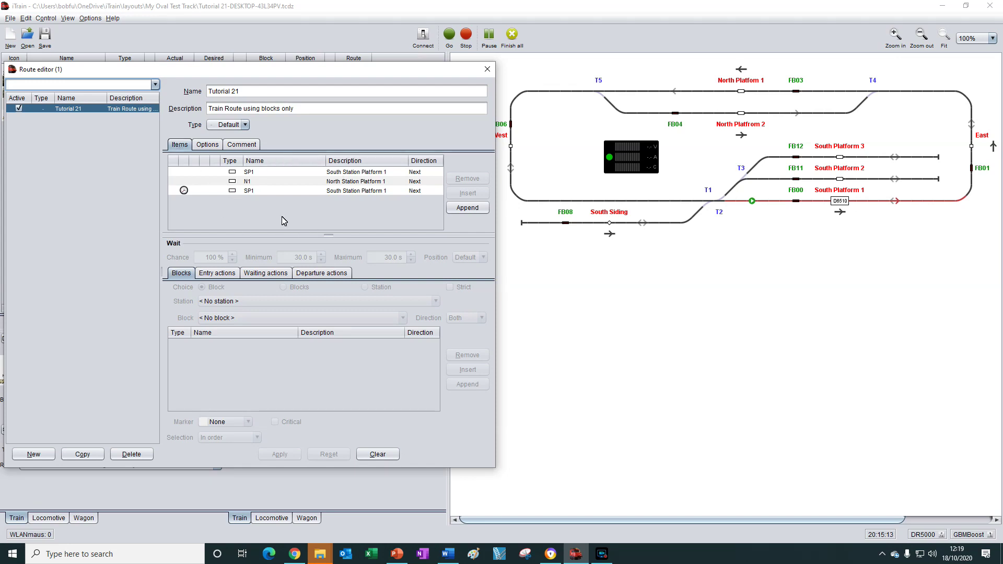
{"action": "left_click", "coordinate": [256, 184]}
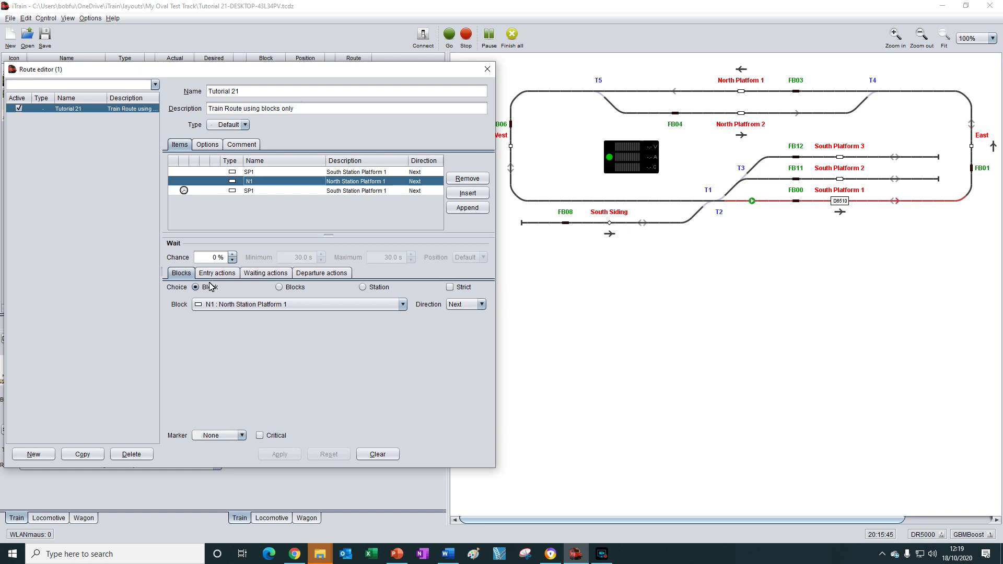
{"action": "left_click", "coordinate": [279, 288]}
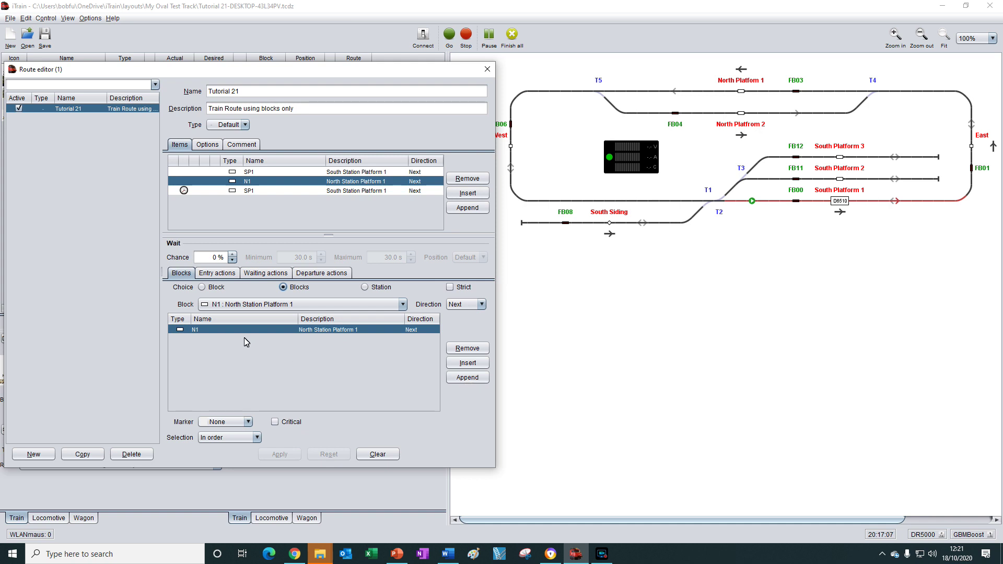
{"action": "left_click", "coordinate": [466, 378]}
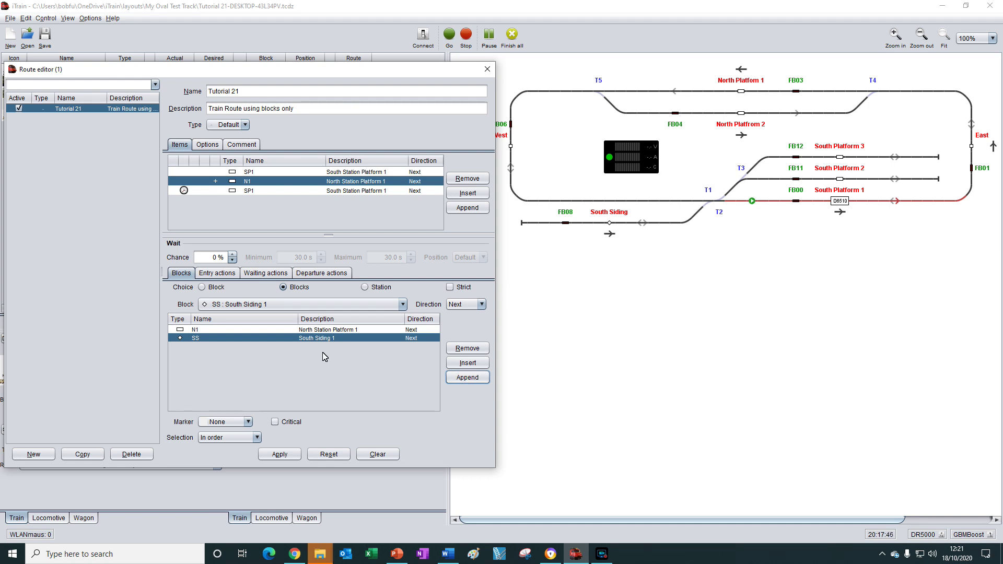
{"action": "left_click", "coordinate": [286, 305]}
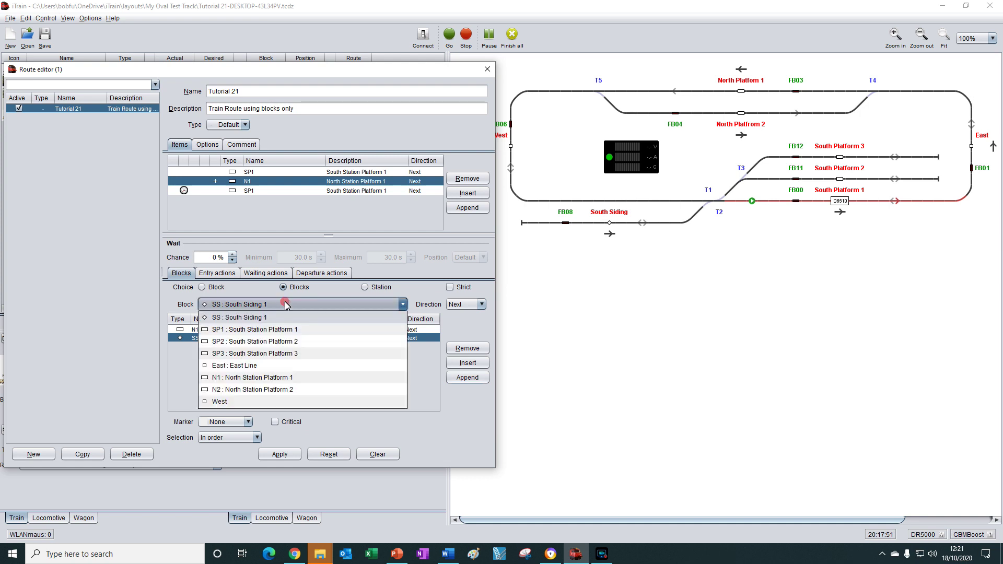
{"action": "left_click", "coordinate": [242, 390]}
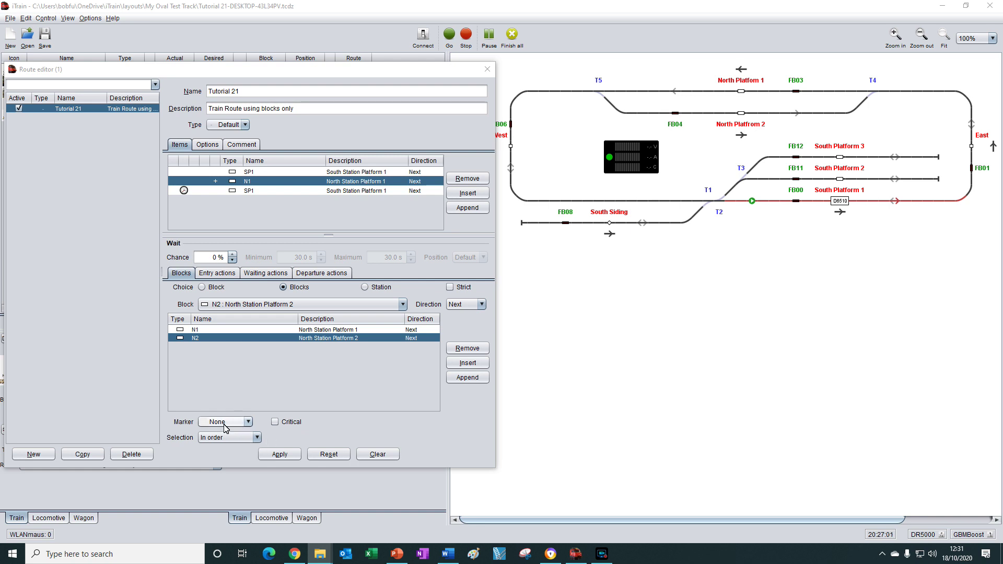
{"action": "left_click", "coordinate": [258, 439]}
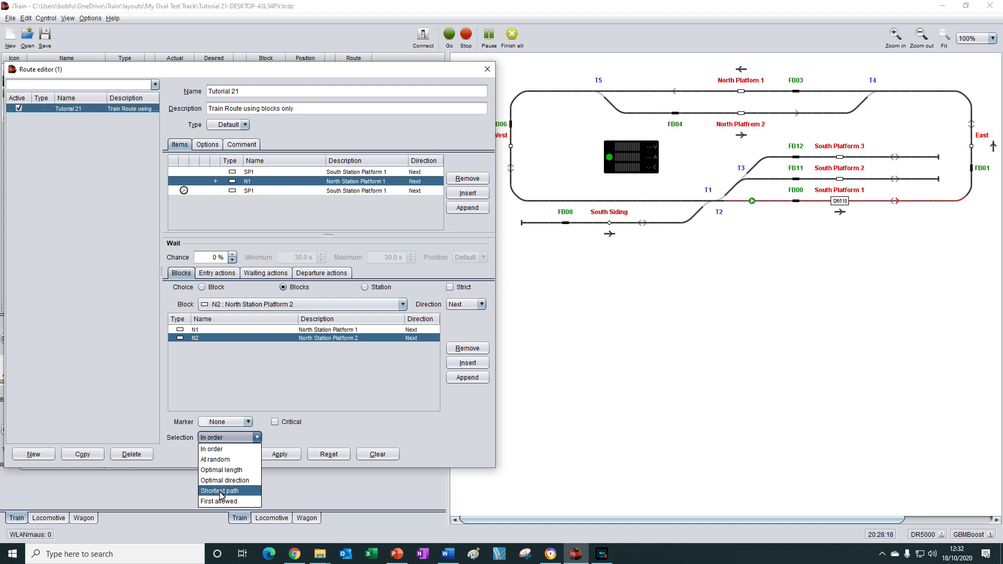
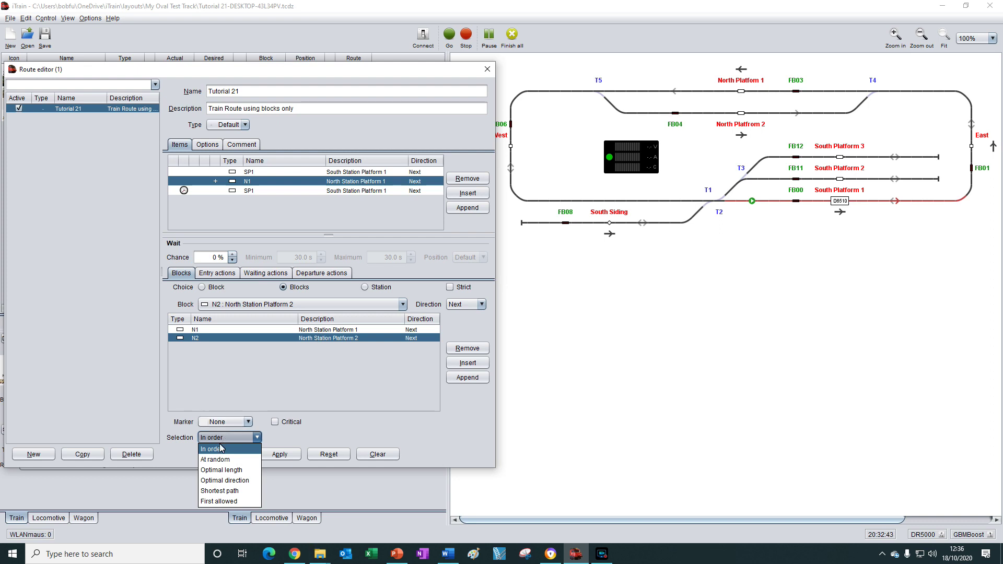
{"action": "left_click", "coordinate": [218, 462]}
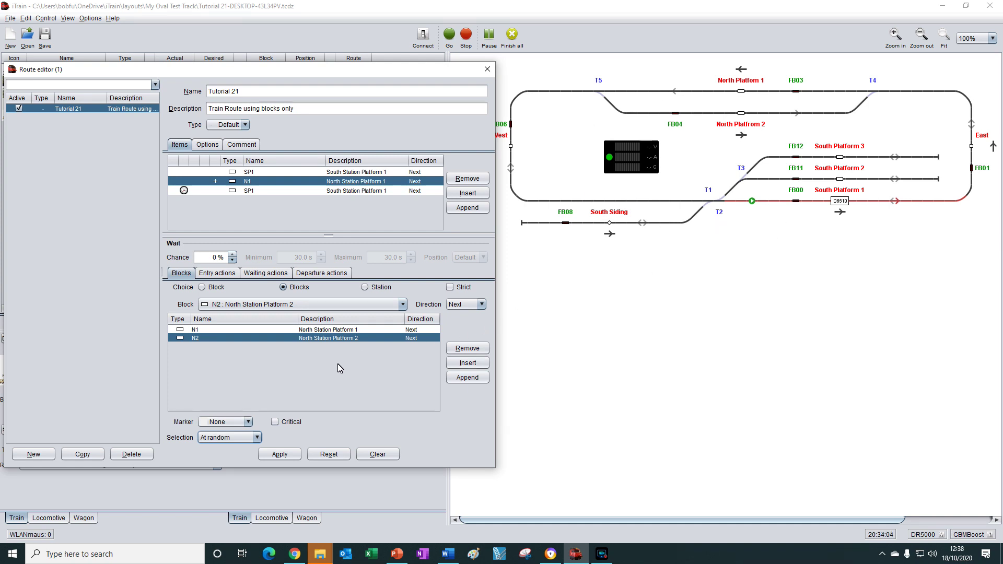
Step: Give the N1 route item a 50 % wait chance with minimum and maximum waits of 1 second
{"action": "left_click", "coordinate": [215, 259]}
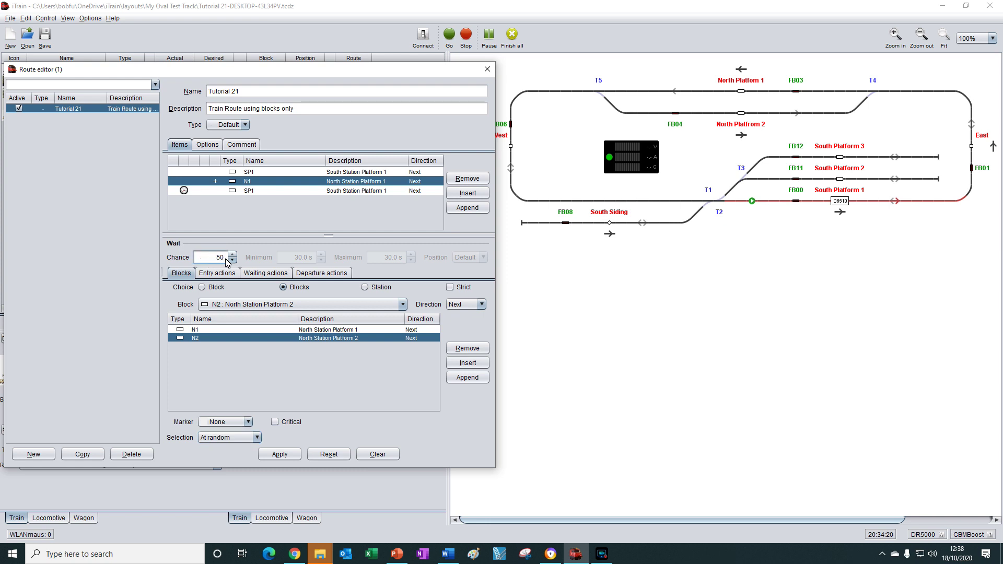
{"action": "type", "text": "50"}
{"action": "key", "text": "Return"}
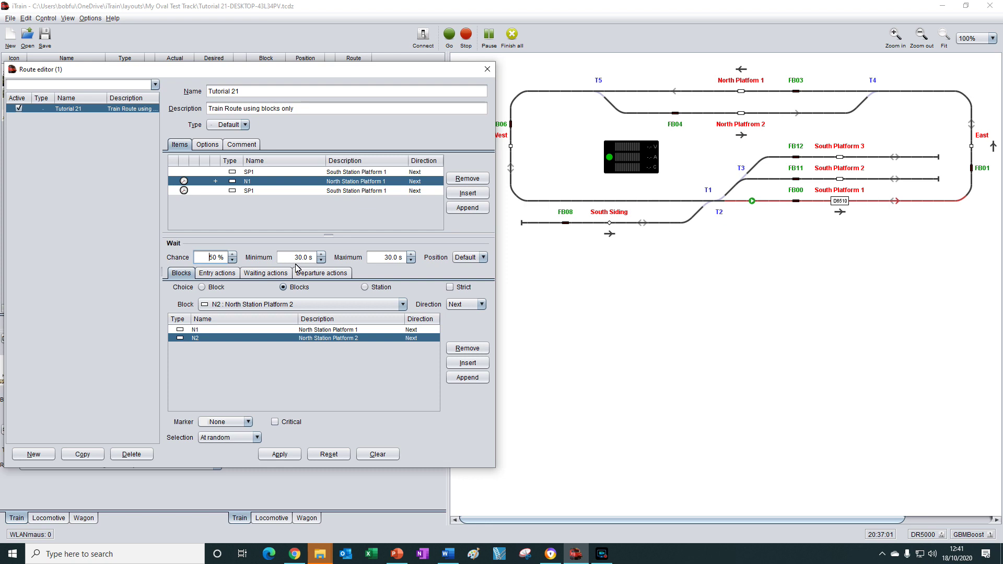
{"action": "left_click", "coordinate": [293, 258]}
{"action": "type", "text": "1"}
{"action": "left_click", "coordinate": [384, 259]}
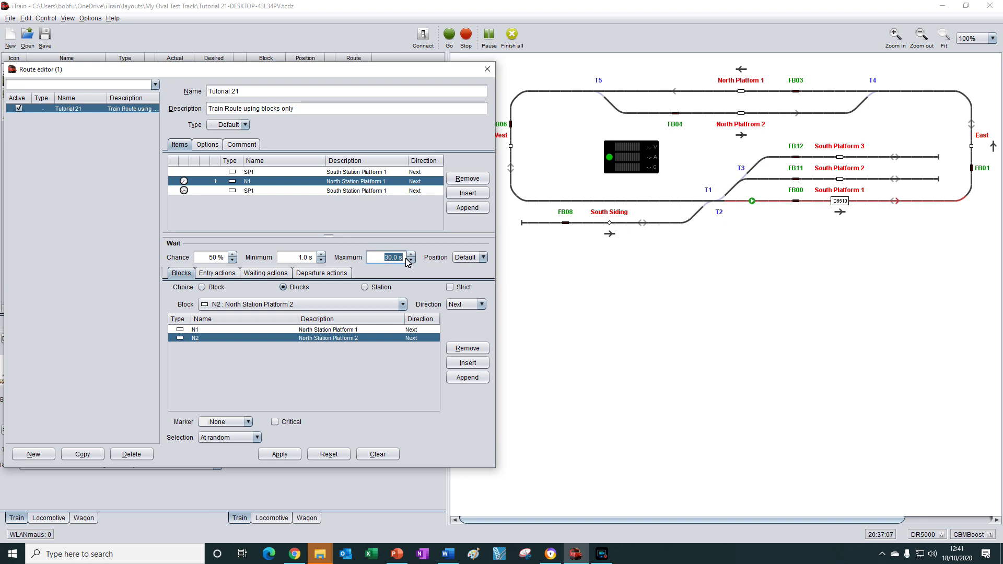
{"action": "type", "text": "1"}
Step: Set the route's repeat count to 0, apply the changes and close the route editor
{"action": "left_click", "coordinate": [212, 147]}
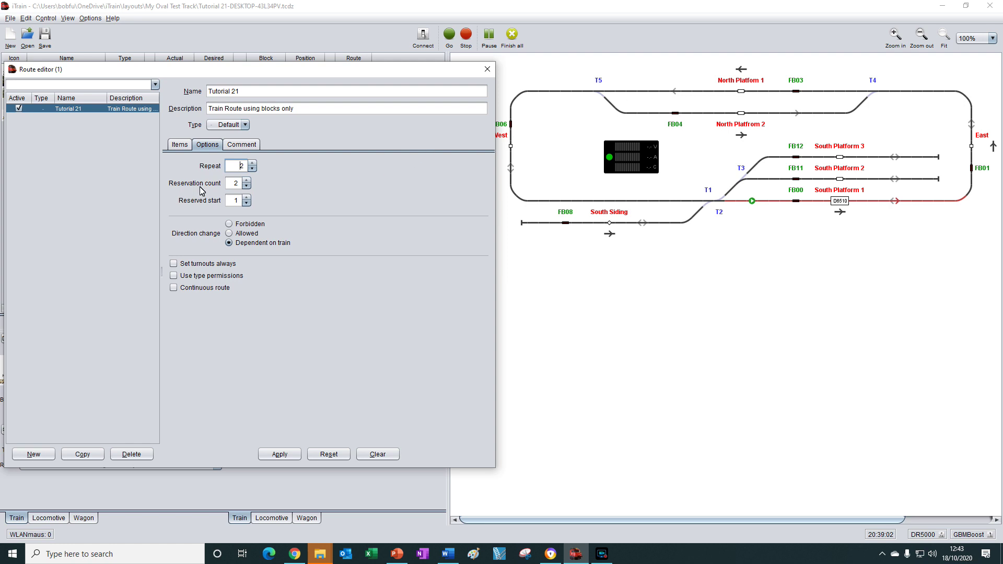
{"action": "double_click", "coordinate": [238, 168]}
{"action": "left_click", "coordinate": [281, 456]}
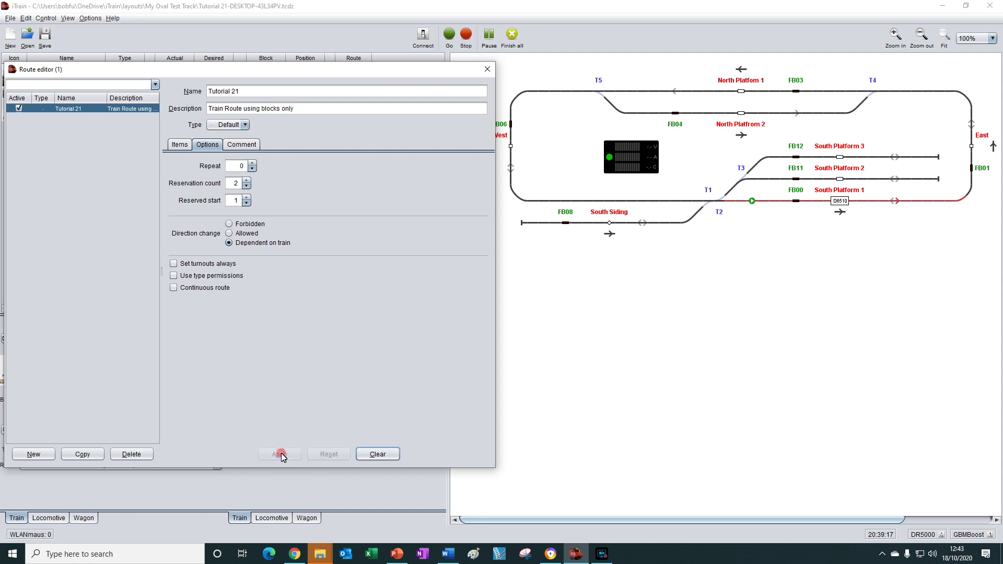
{"action": "left_click", "coordinate": [488, 71]}
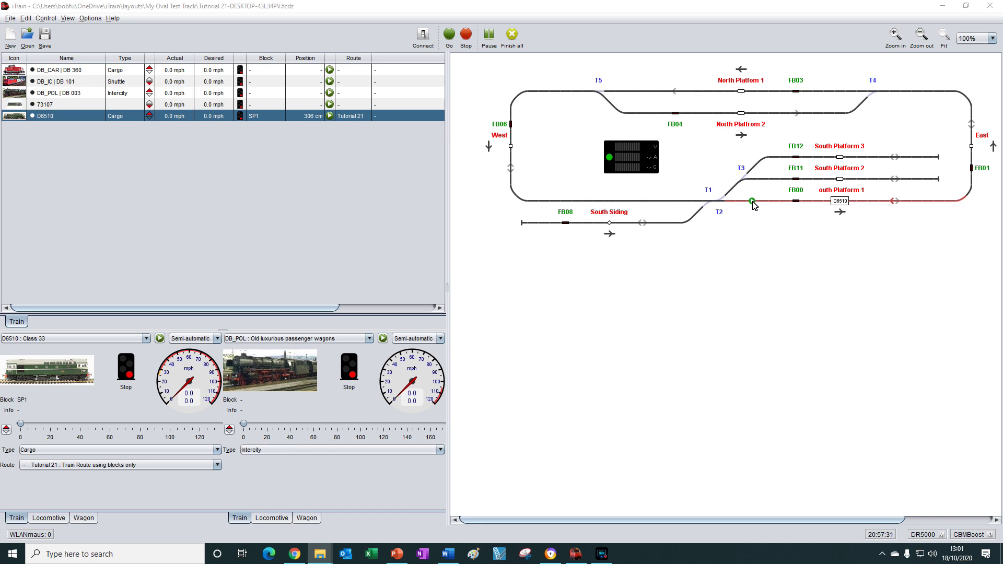
Step: Start train D6510's route from South Platform 1 and simulate a circuit by triggering feedbacks FB06, FB04, FB01 and FB00
{"action": "left_click", "coordinate": [752, 201]}
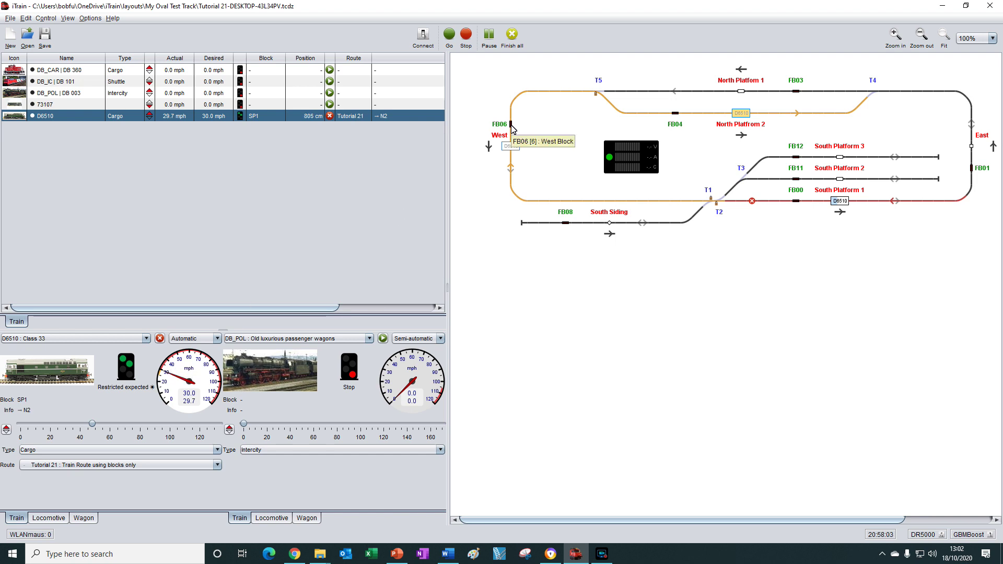
{"action": "left_click", "coordinate": [512, 126]}
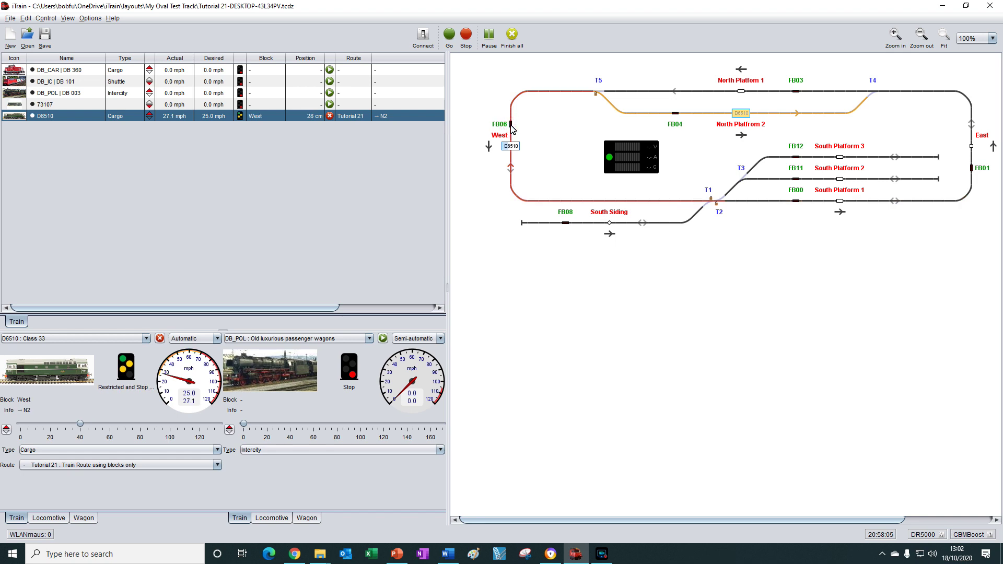
{"action": "left_click", "coordinate": [676, 114]}
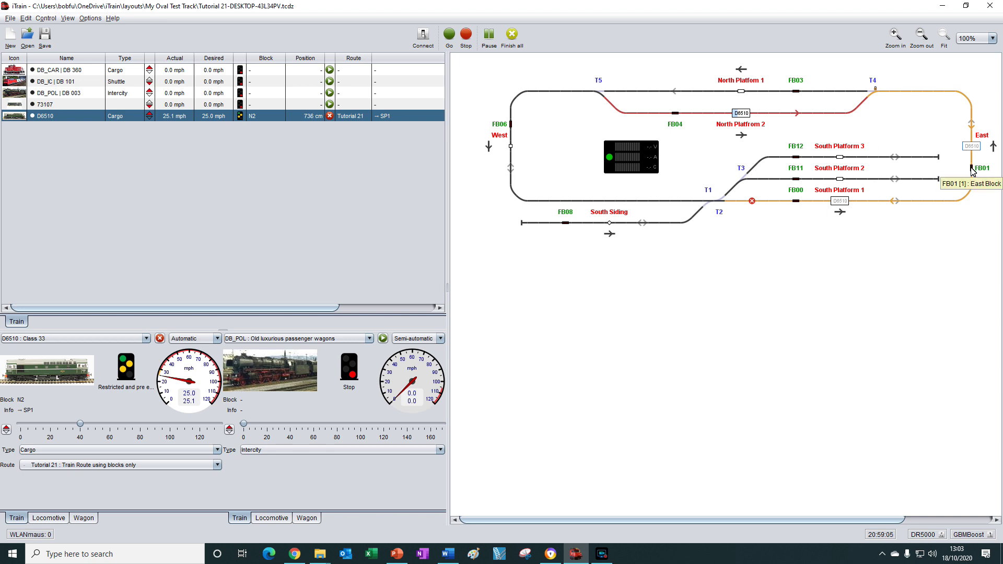
{"action": "left_click", "coordinate": [971, 169]}
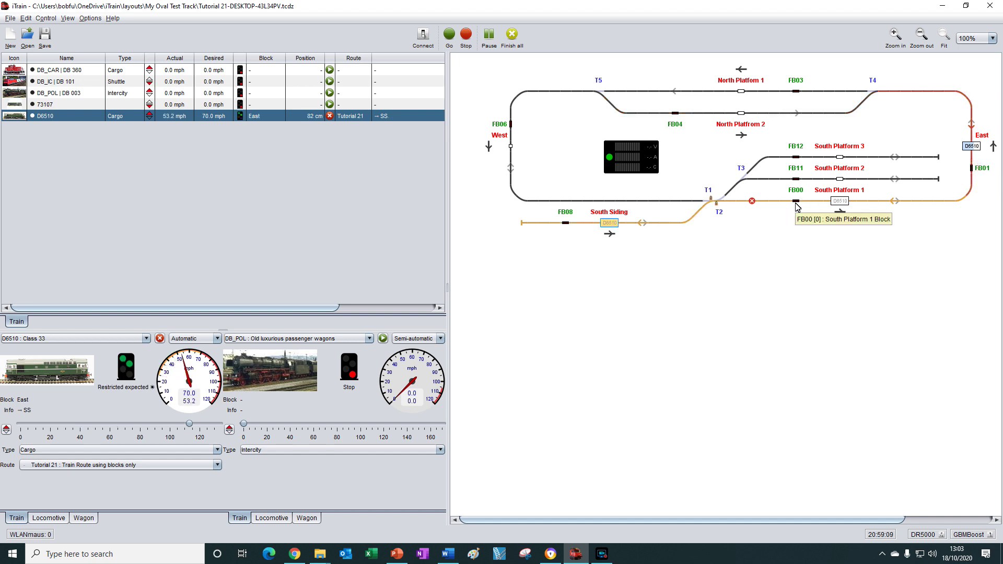
{"action": "left_click", "coordinate": [796, 203]}
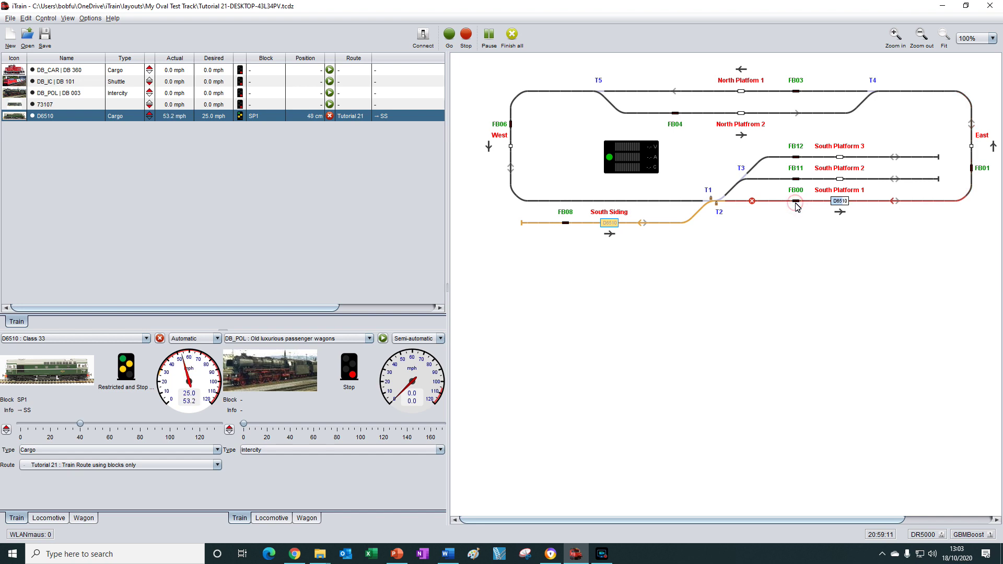
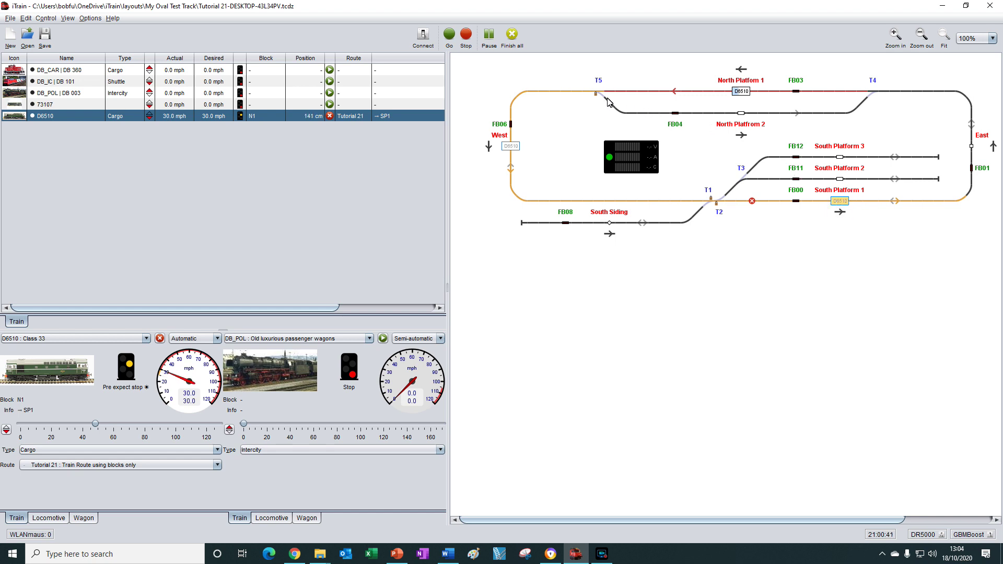
Step: Bring D6510 back from North Platform 1 by triggering FB06 and FB00, and stop its route at South Platform 1
{"action": "left_click", "coordinate": [511, 126]}
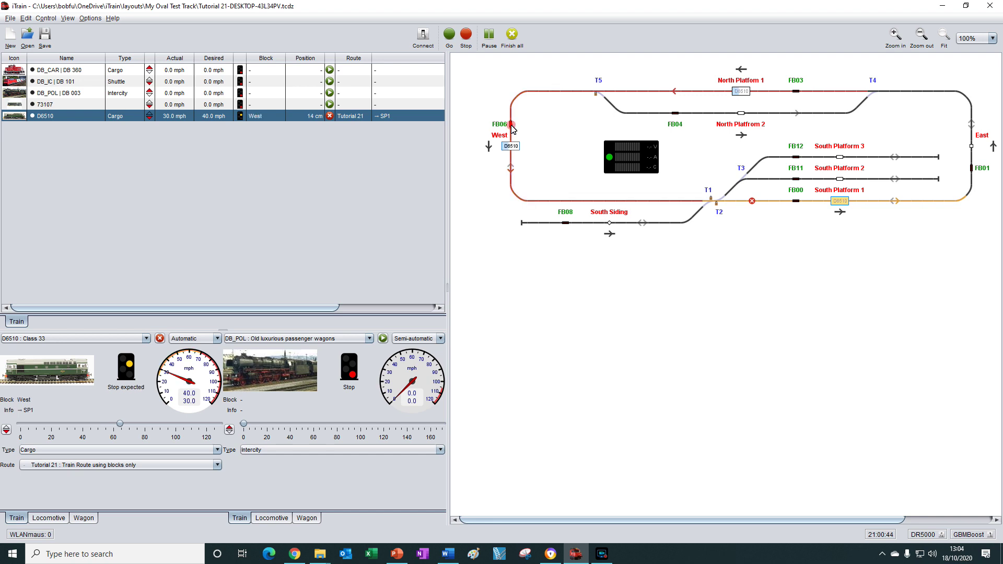
{"action": "left_click", "coordinate": [796, 201]}
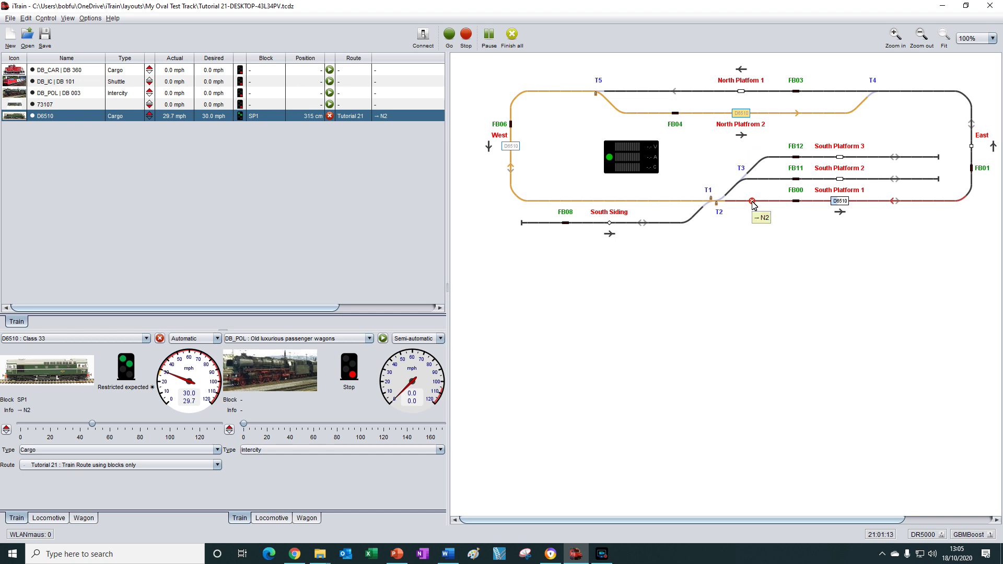
{"action": "left_click", "coordinate": [752, 202]}
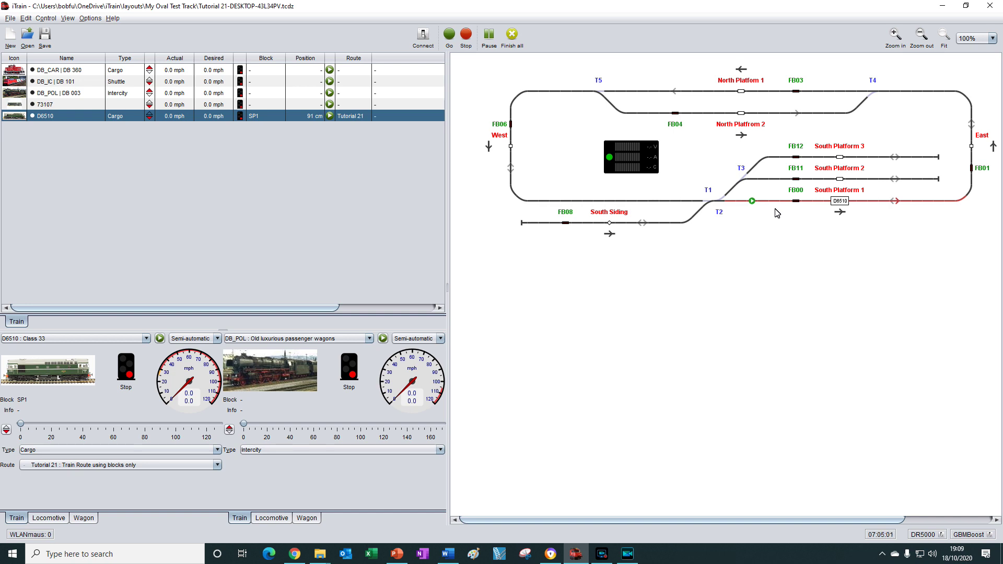
Step: In the N1 item of route Tutorial 21, set block N2's direction to Previous, apply the change and close the editor
{"action": "key", "text": "ctrl+r"}
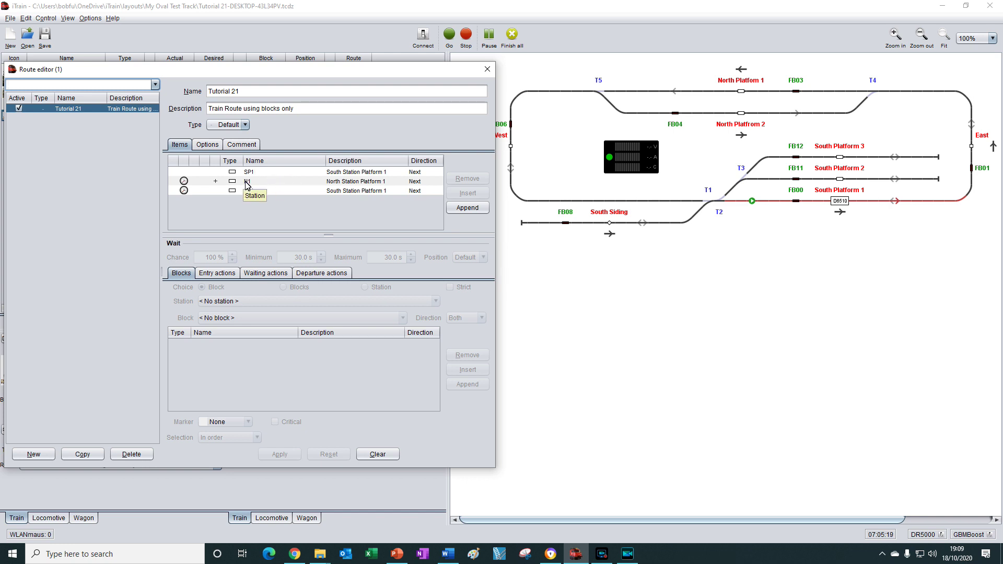
{"action": "left_click", "coordinate": [264, 183]}
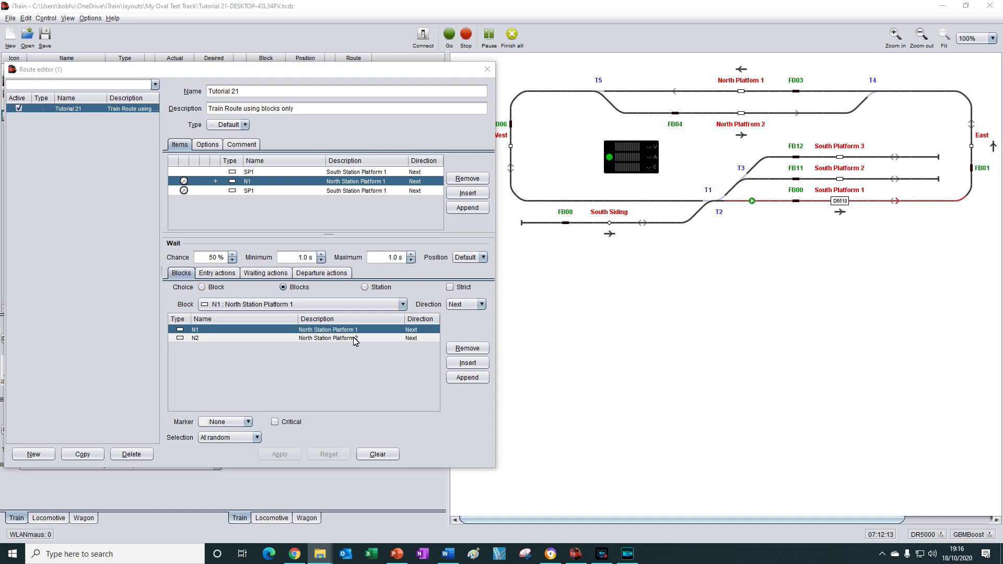
{"action": "left_click", "coordinate": [353, 338]}
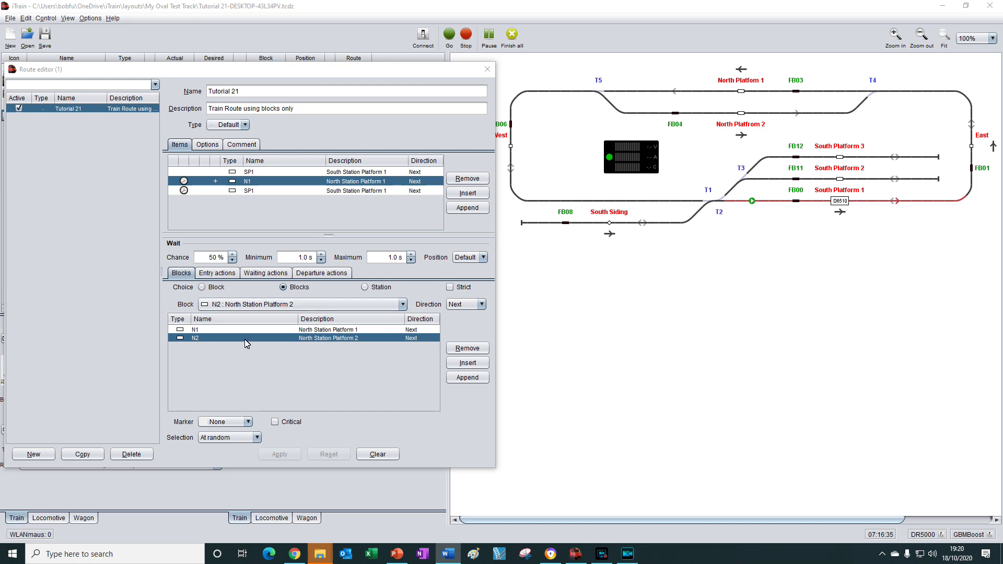
{"action": "left_click", "coordinate": [271, 342]}
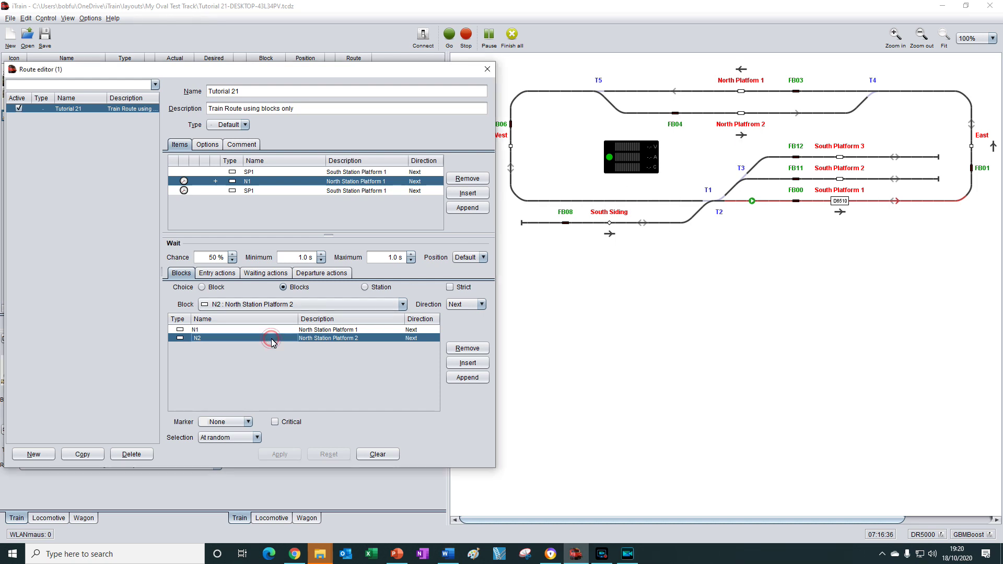
{"action": "left_click", "coordinate": [481, 305]}
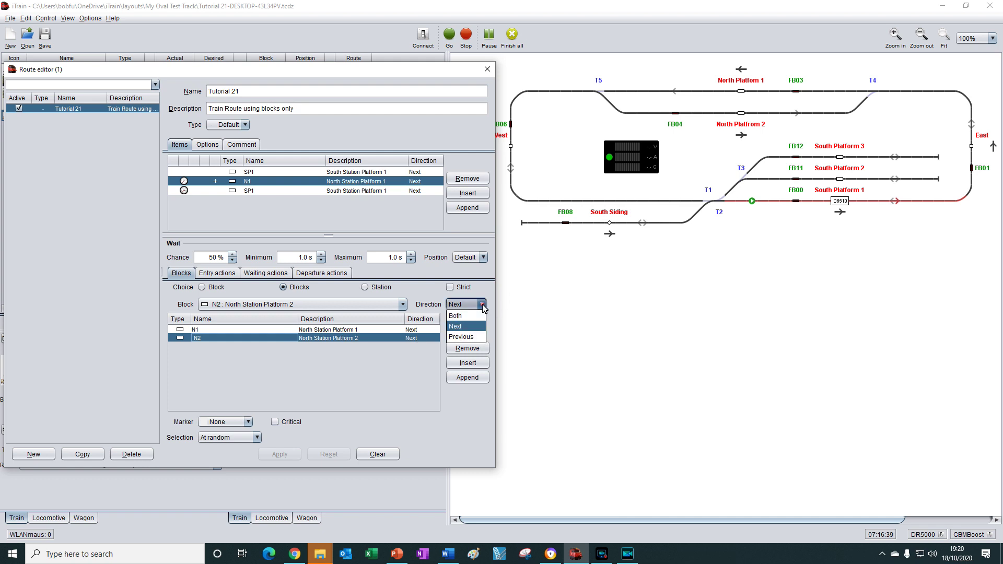
{"action": "left_click", "coordinate": [462, 337]}
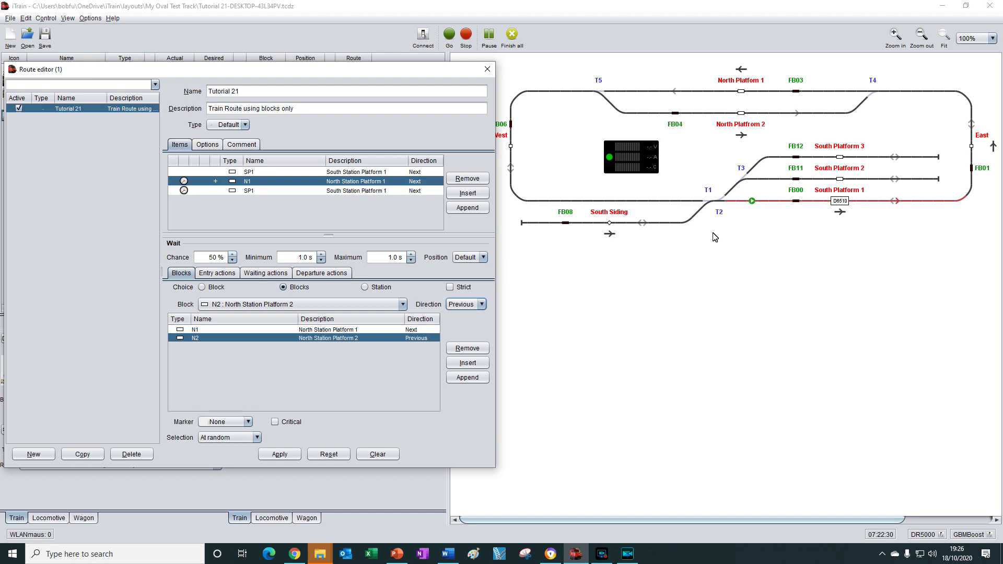
{"action": "left_click", "coordinate": [277, 458]}
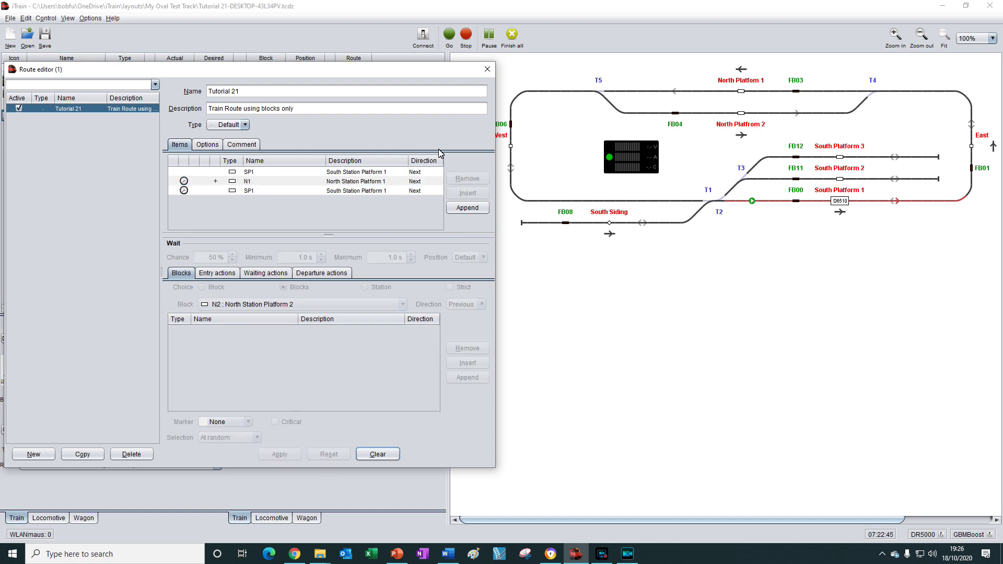
{"action": "left_click", "coordinate": [488, 68]}
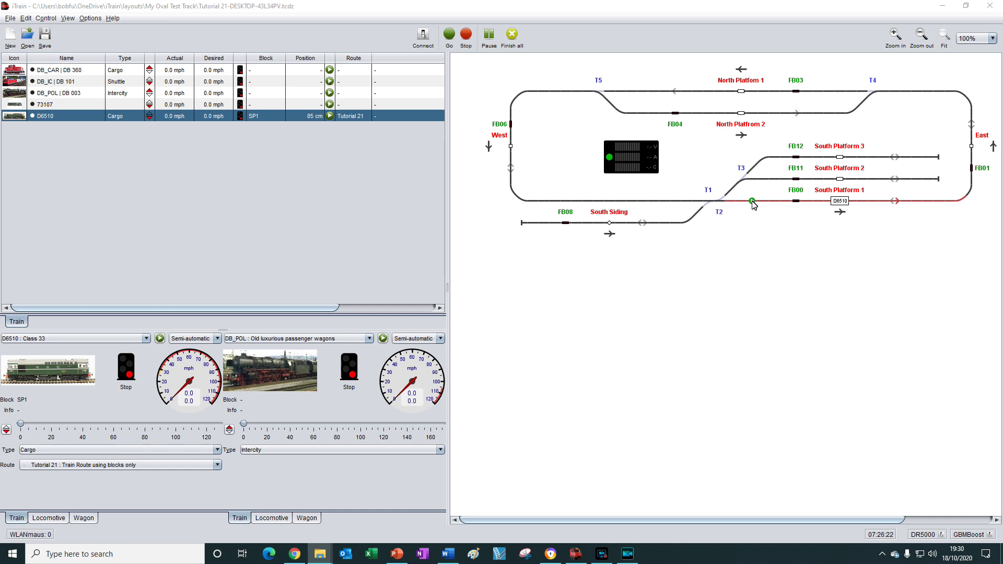
Step: Start D6510's route from South Platform 1 and simulate a circuit via North Platform 1, triggering FB01, FB03, FB06 and FB00 in order
{"action": "left_click", "coordinate": [753, 204]}
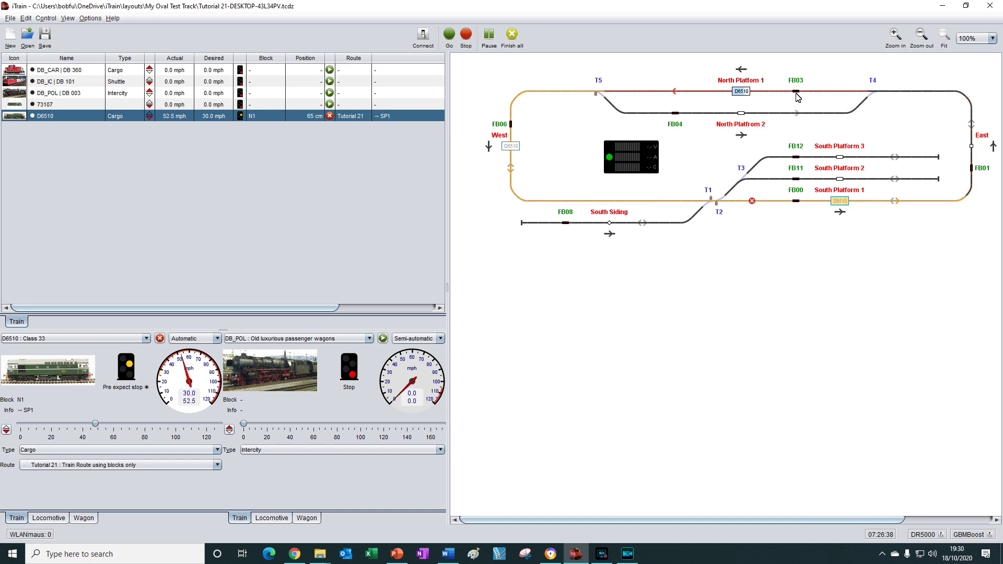
{"action": "left_click", "coordinate": [512, 125]}
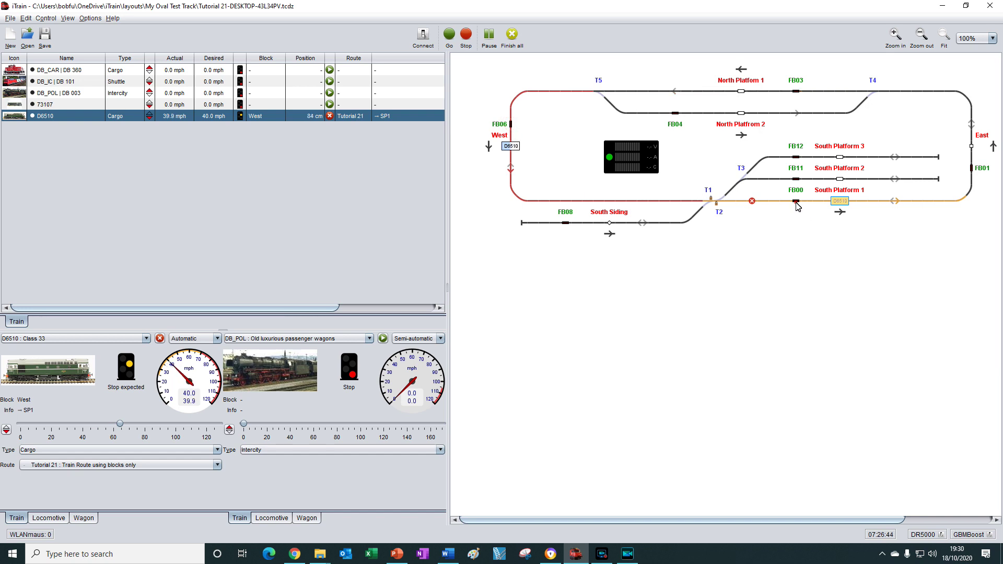
{"action": "left_click", "coordinate": [796, 202]}
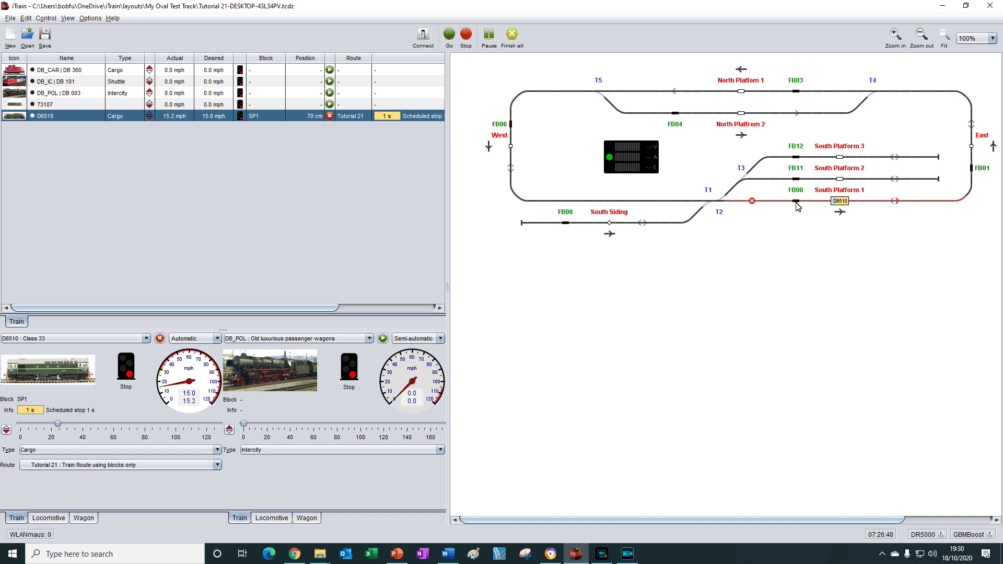
{"action": "left_click", "coordinate": [843, 210]}
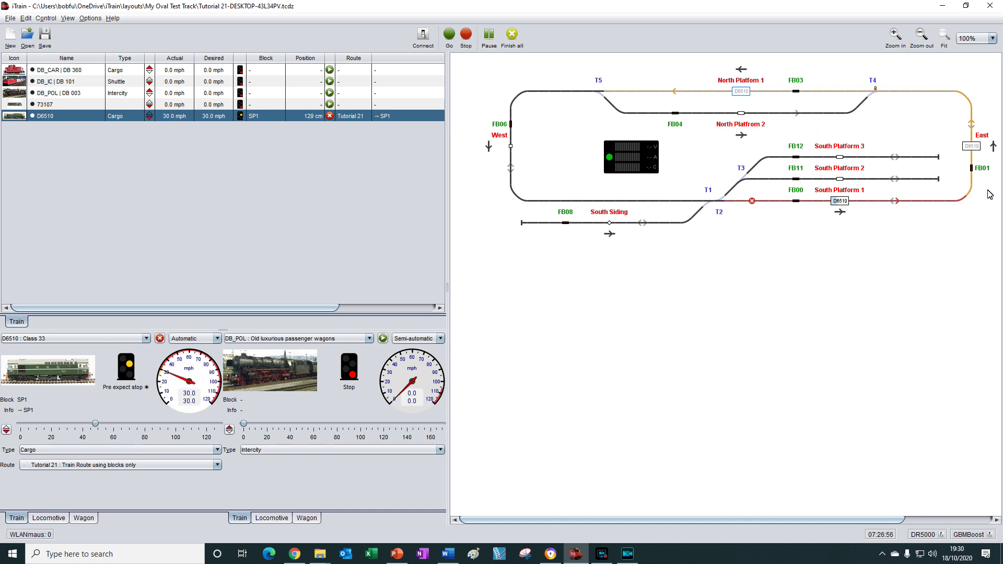
Step: Simulate a second circuit of D6510 through North Platform 1 by triggering feedbacks FB01, FB03, FB06 and FB00
{"action": "left_click", "coordinate": [972, 169]}
{"action": "left_click", "coordinate": [795, 92]}
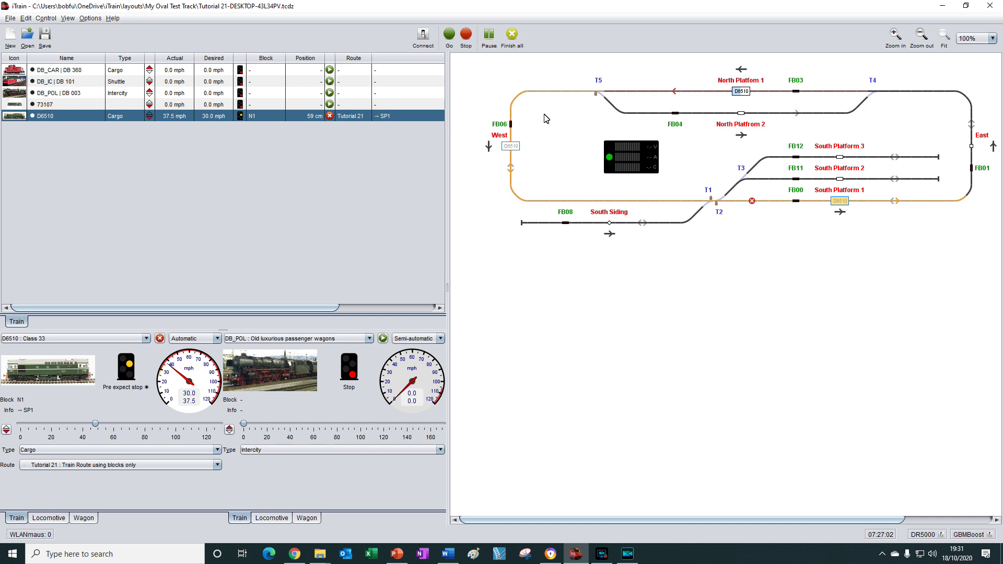
{"action": "left_click", "coordinate": [511, 126]}
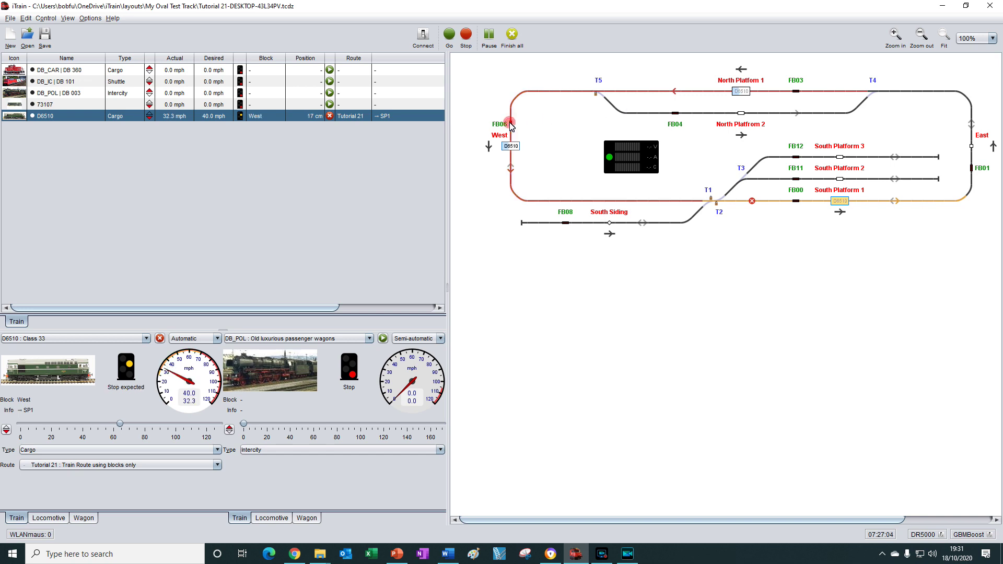
{"action": "left_click", "coordinate": [796, 204]}
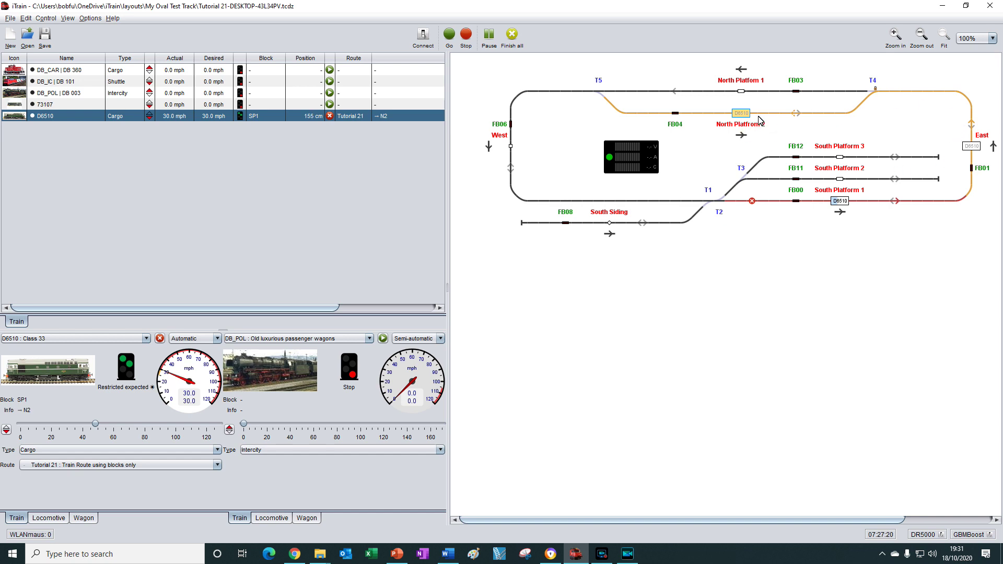
Step: Run D6510 through North Platform 2 into block West by triggering FB01, FB04 and FB06, and request its route to finish
{"action": "left_click", "coordinate": [971, 169]}
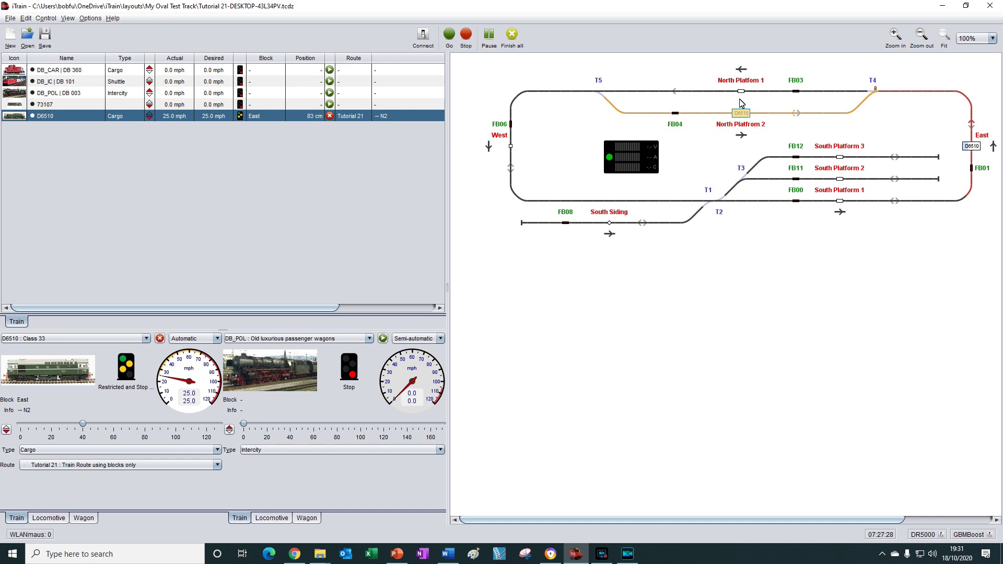
{"action": "left_click", "coordinate": [676, 114]}
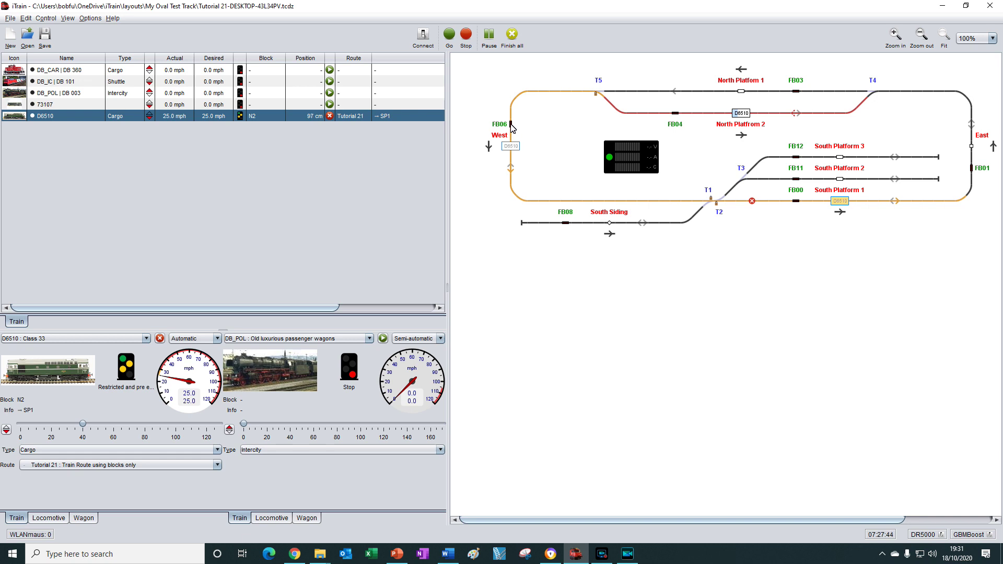
{"action": "left_click", "coordinate": [752, 201]}
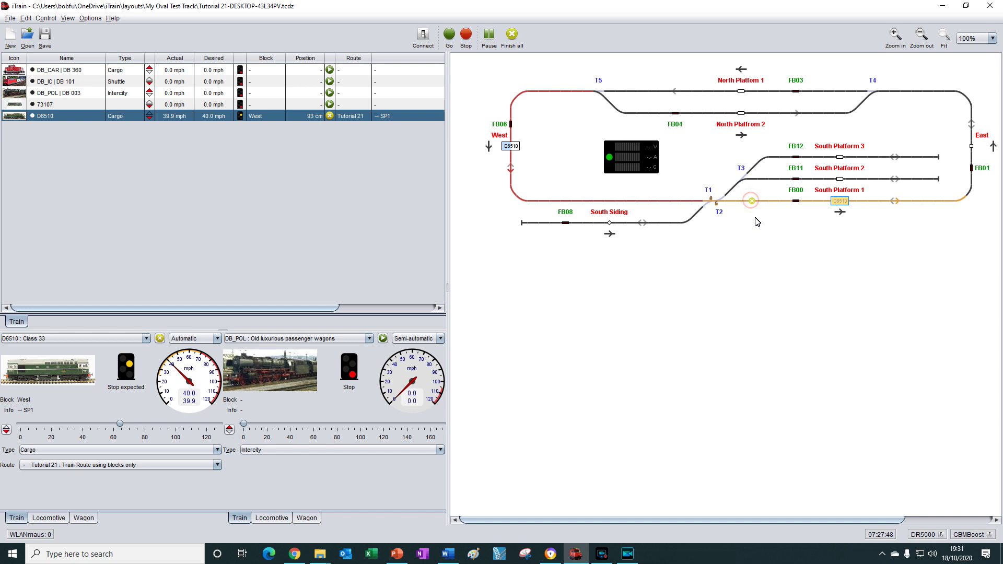